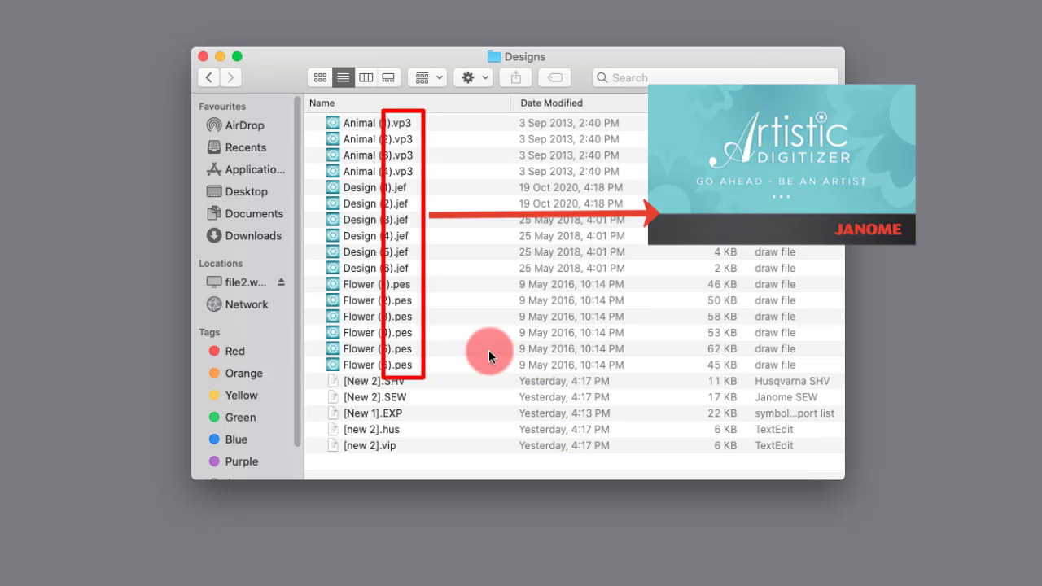
Step: Select Design (3).jef, then Design (1).jef, in the Designs folder
left_click(400, 219)
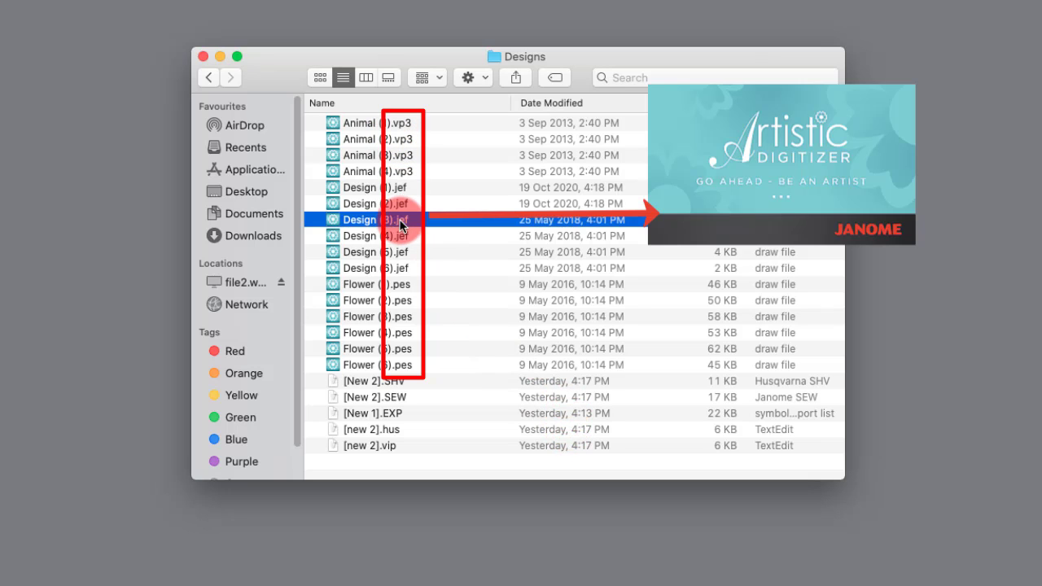
left_click(398, 189)
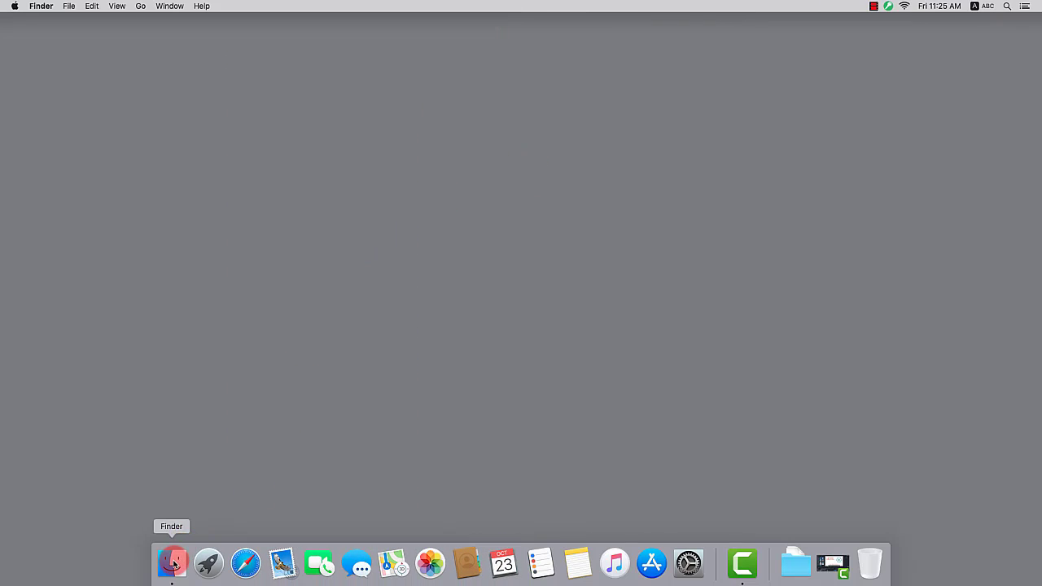
Step: In a new Finder window, open Documents > Designs, enlarge the window, and launch Design (1).jef
left_click(173, 563)
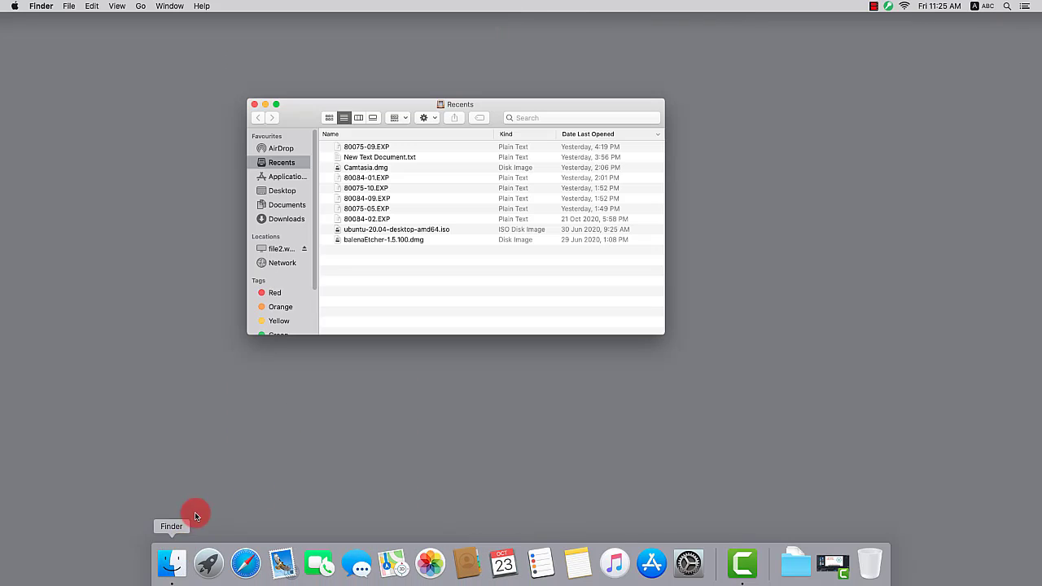
left_click(290, 210)
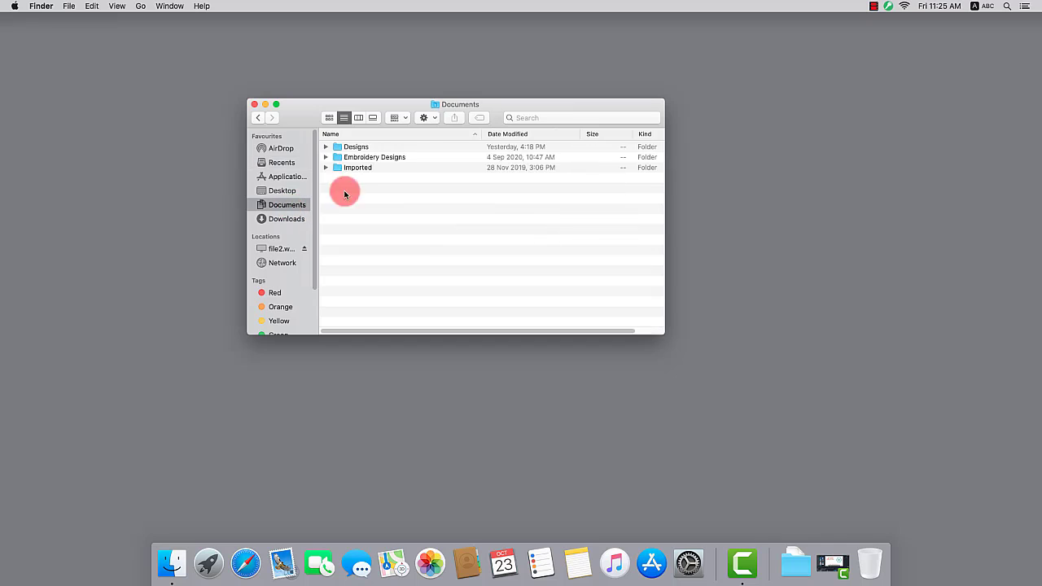
double_click(347, 146)
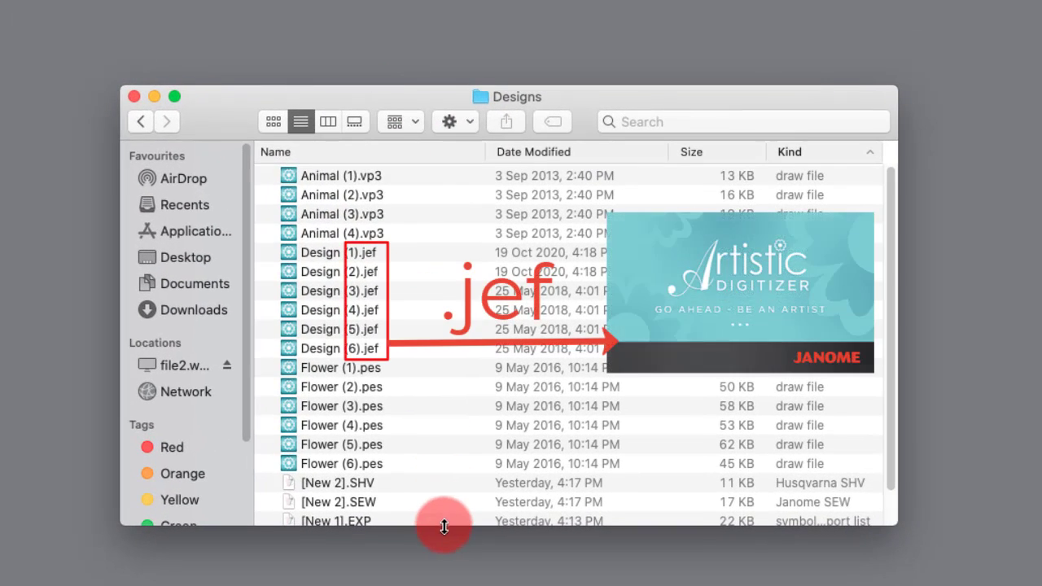
left_click_drag(442, 525, 428, 585)
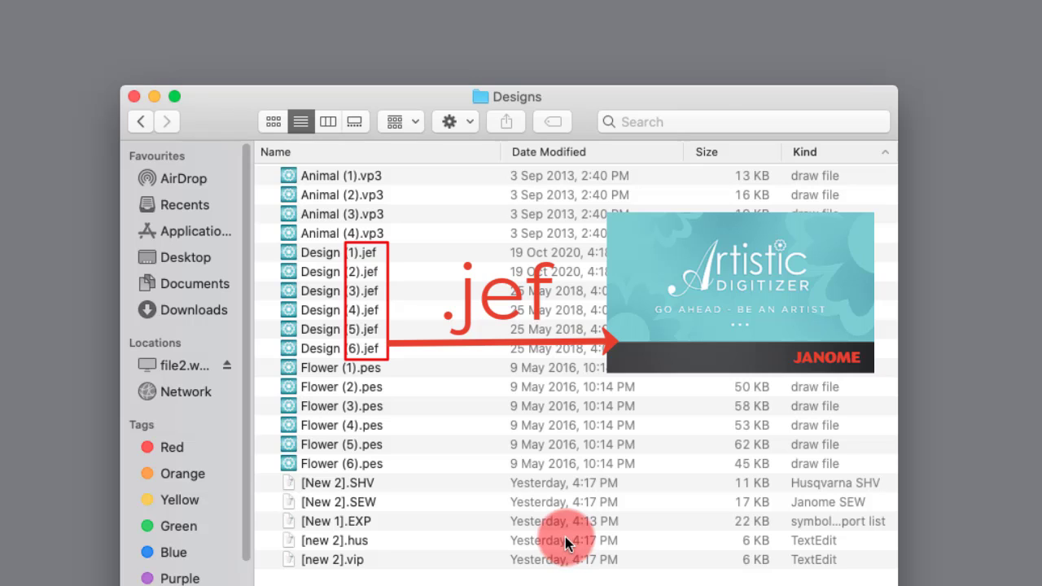
left_click(367, 294)
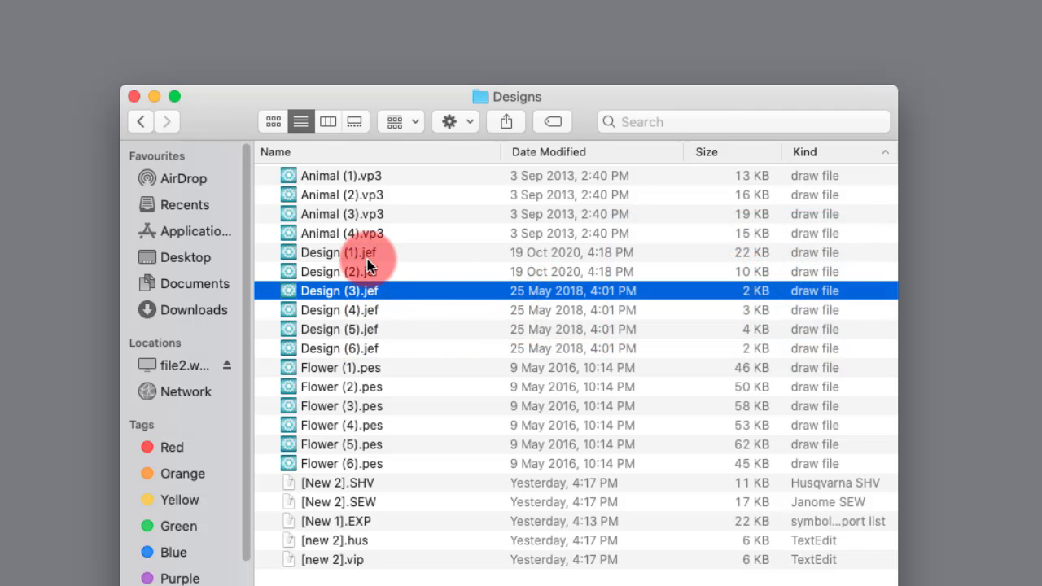
double_click(368, 257)
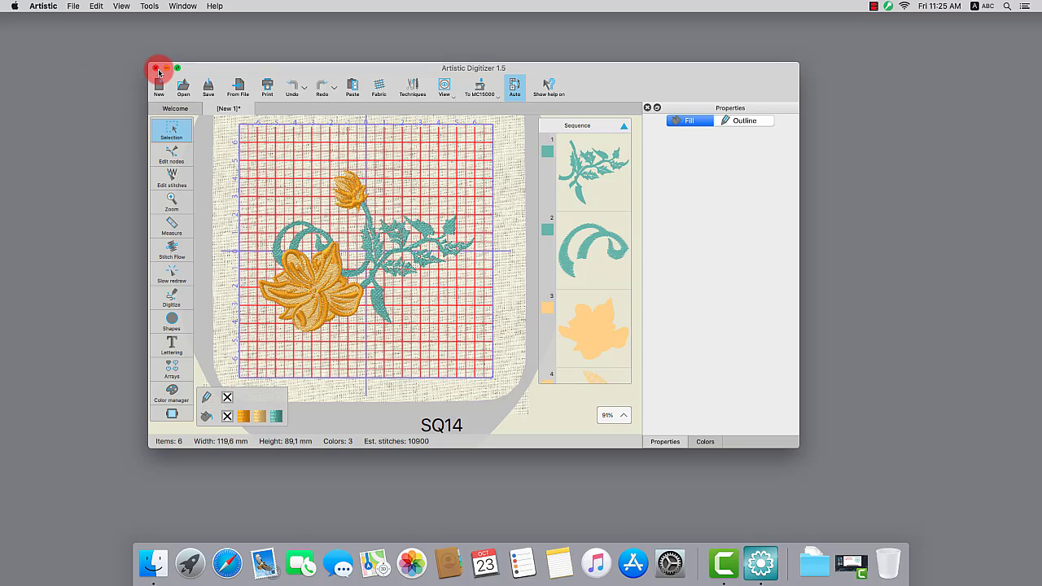
Step: Close the flower design window in Artistic Digitizer
left_click(159, 72)
Step: Discard the design's changes and list the Open With apps for Design (1).jef
left_click(444, 269)
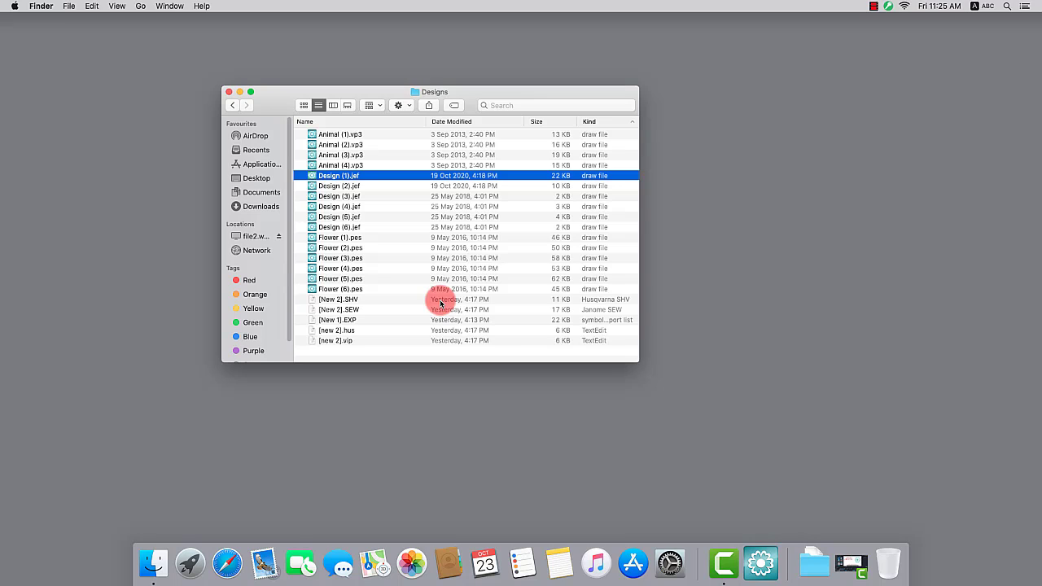
right_click(344, 178)
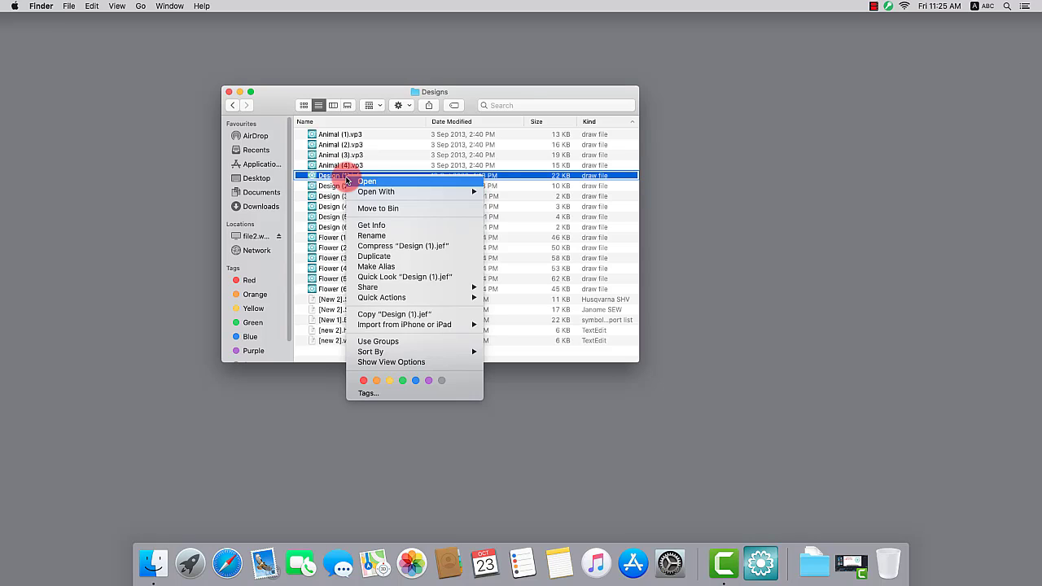
mouse_move(378, 196)
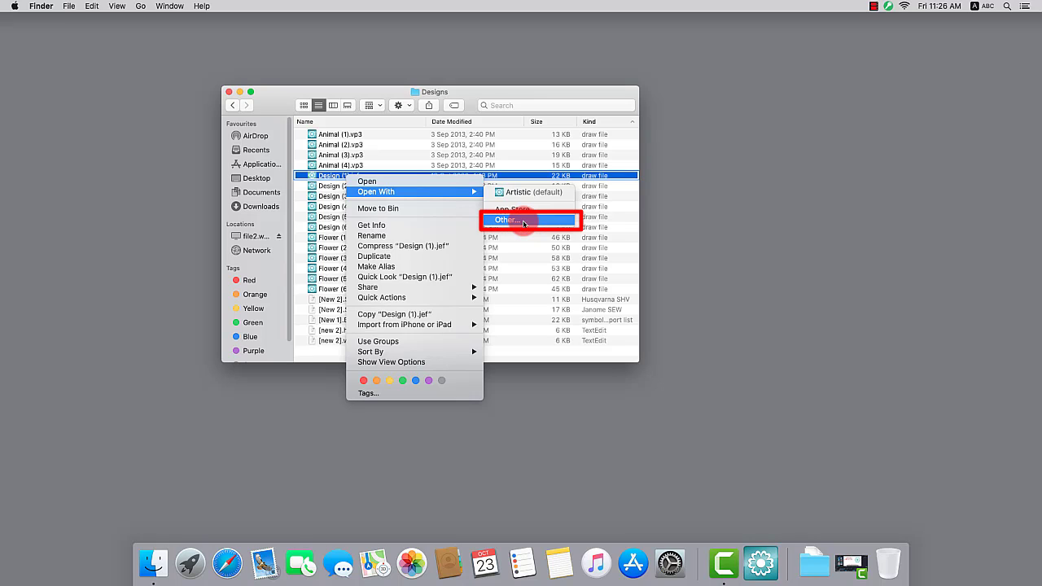
Step: Browse All Applications in the Other… chooser for Design (1).jef, then cancel without changes
left_click(524, 221)
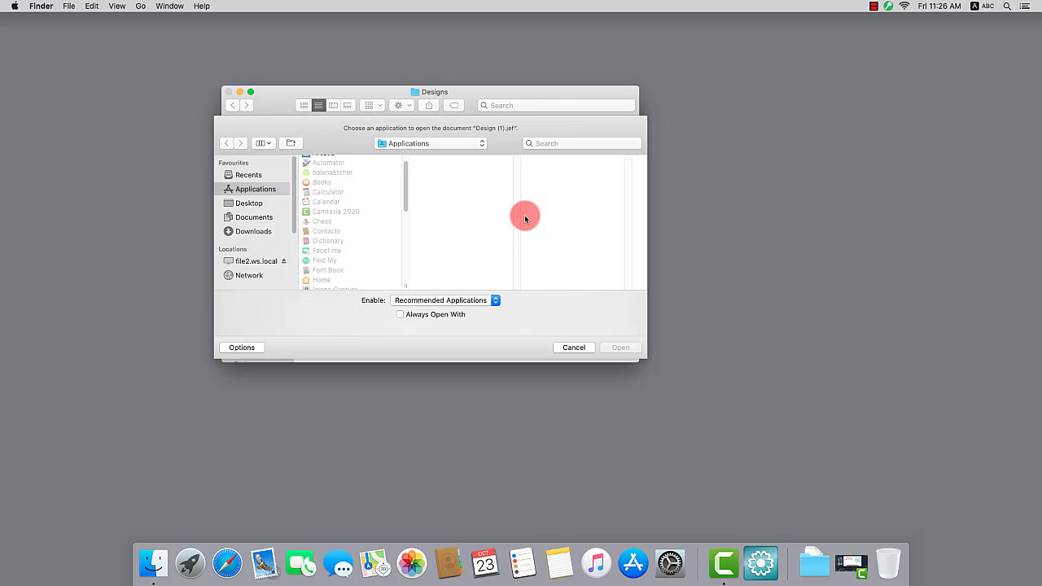
left_click_drag(405, 165, 397, 266)
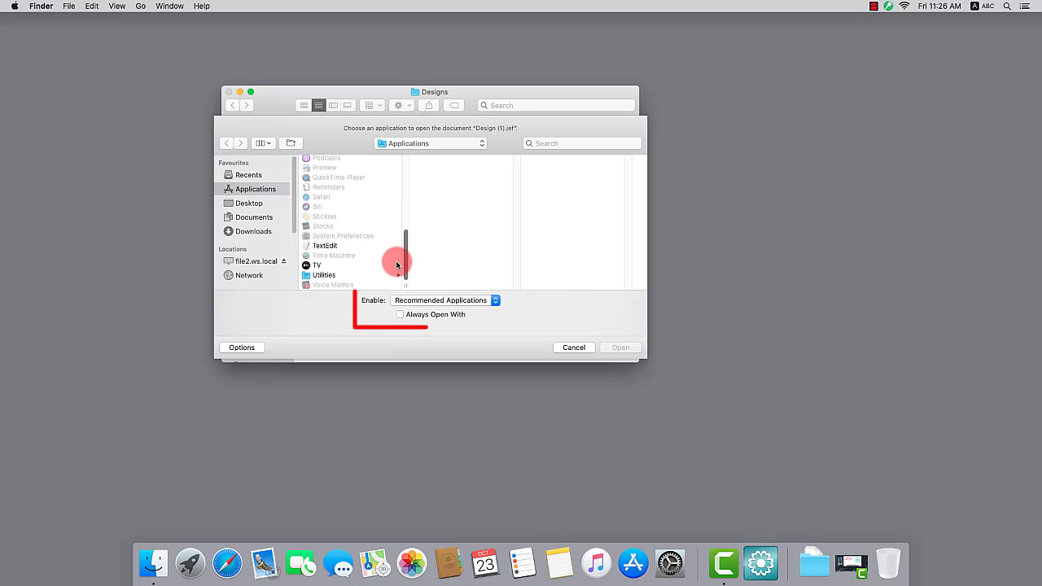
left_click(430, 300)
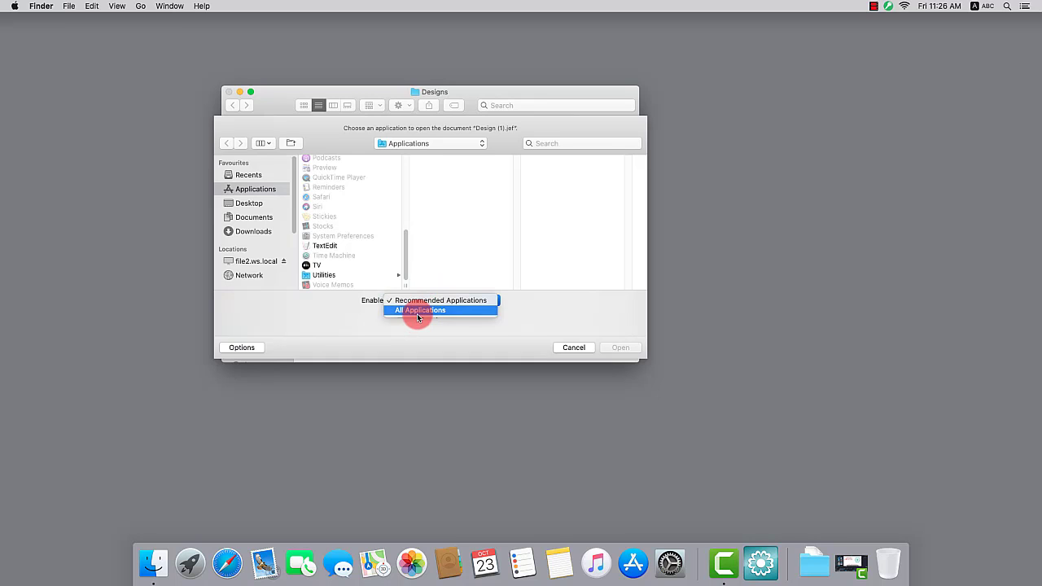
left_click(418, 316)
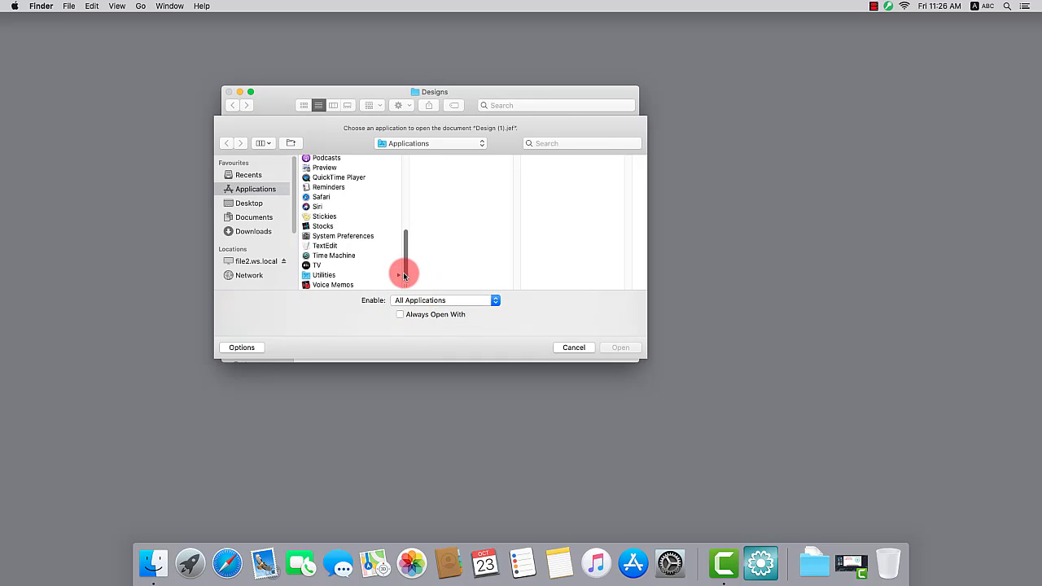
left_click_drag(404, 276, 400, 300)
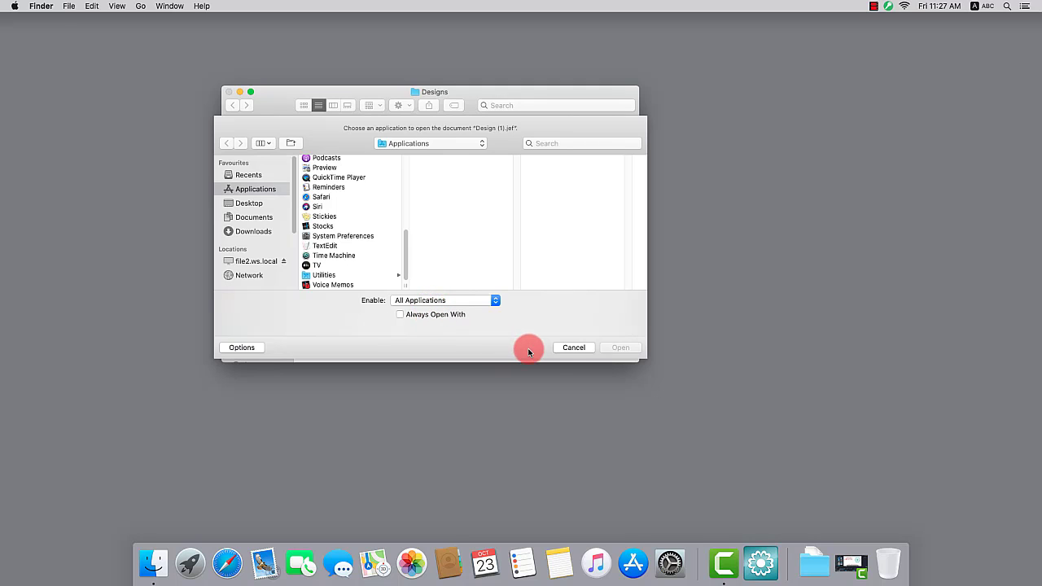
left_click(562, 352)
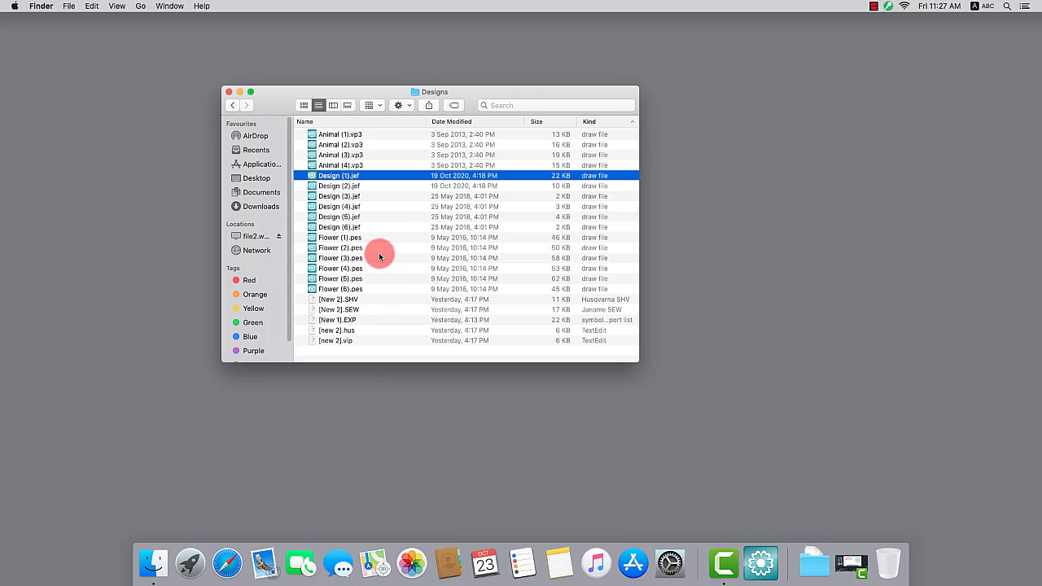
Step: Open the Get Info panel for [New 2].SHV
left_click(352, 300)
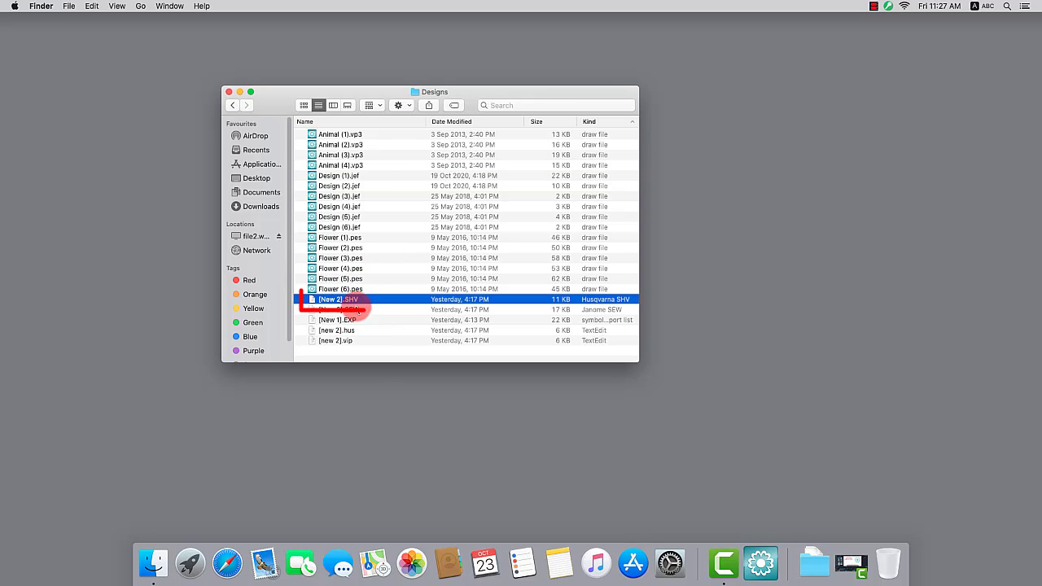
right_click(349, 303)
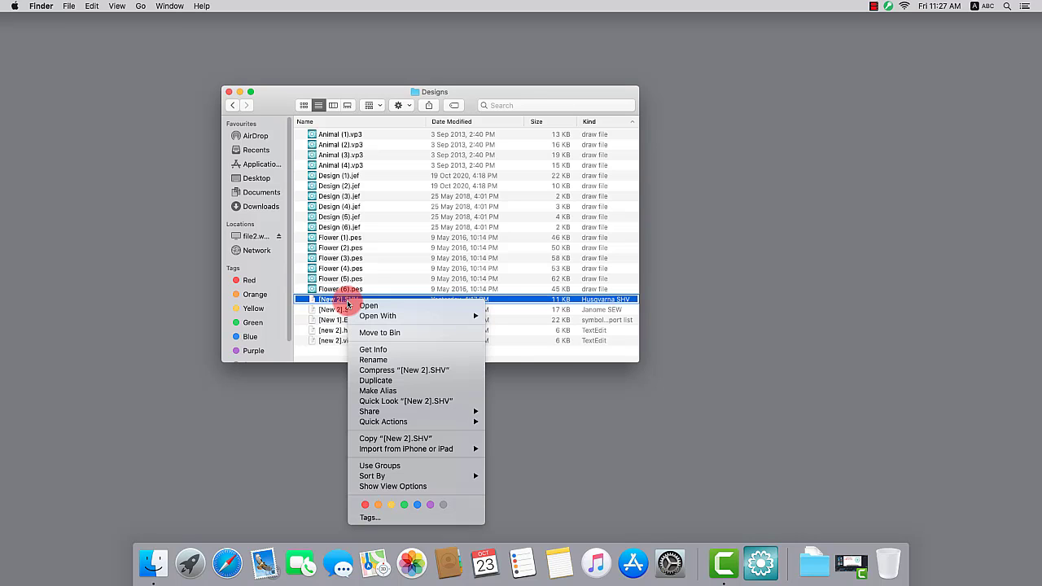
left_click(379, 350)
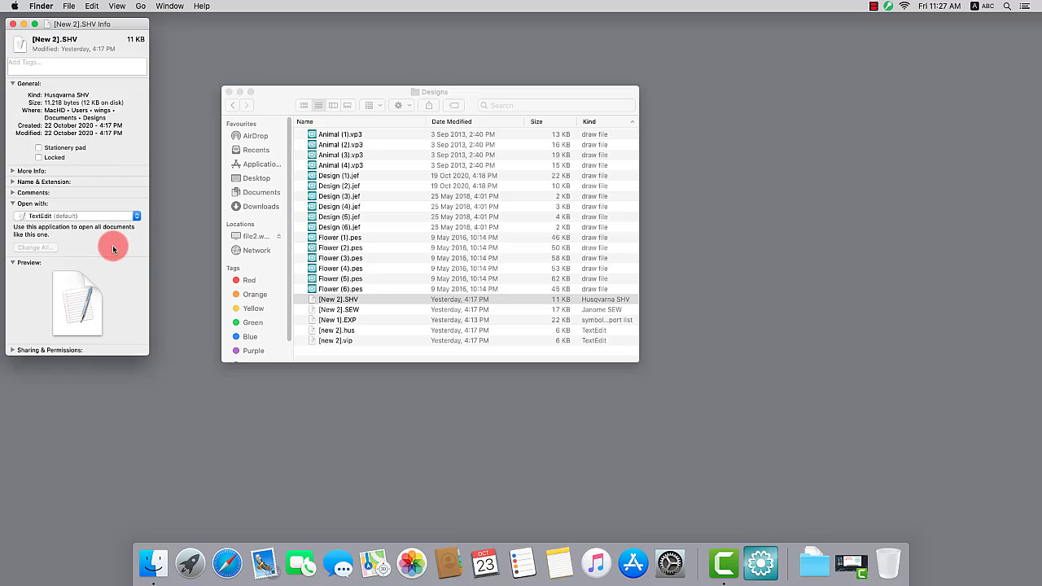
Step: Set Open with to Artistic for all .SHV documents and close the Info window
left_click(61, 217)
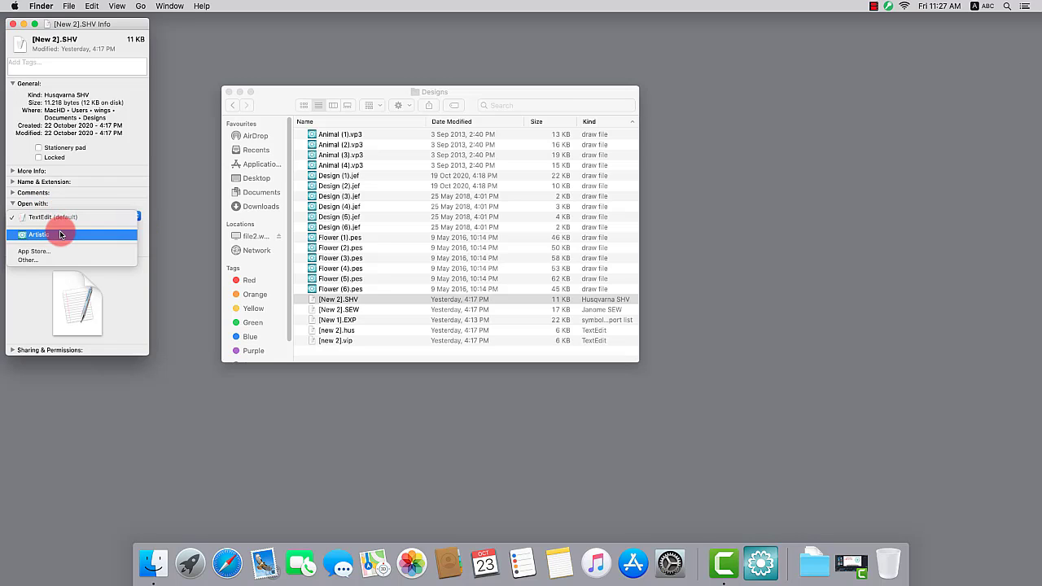
left_click(61, 235)
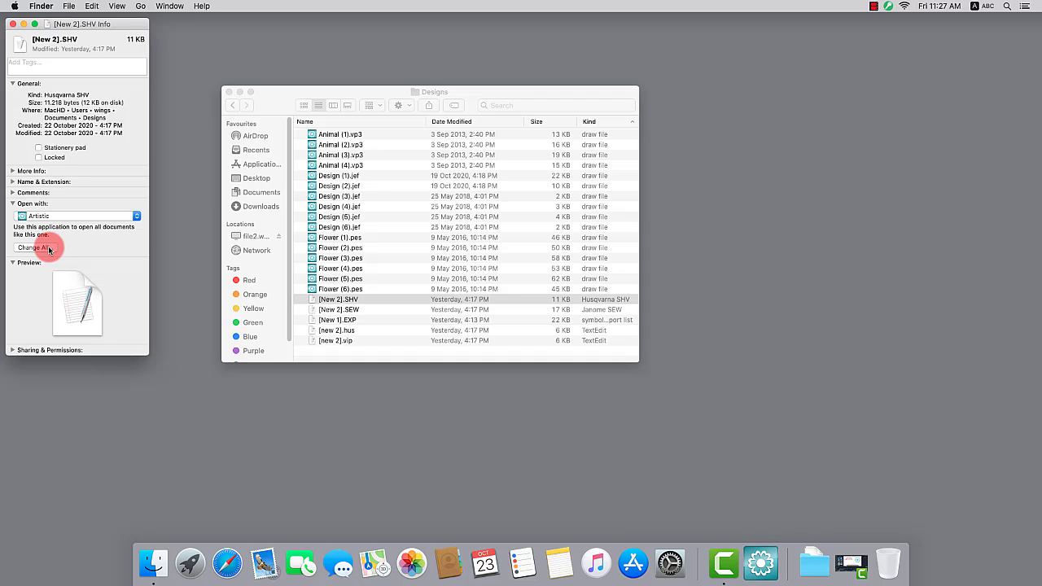
left_click(49, 250)
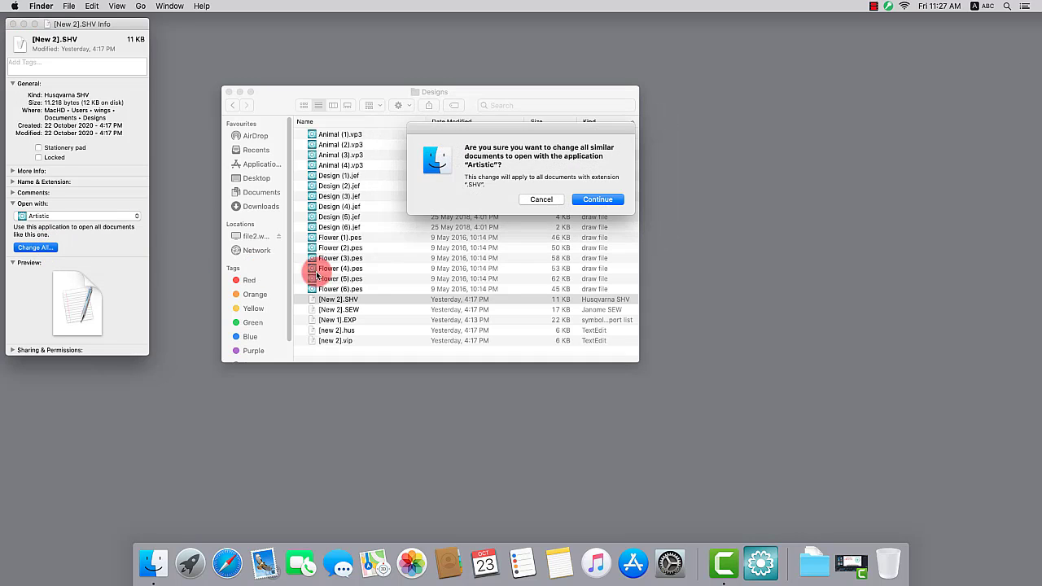
left_click(597, 199)
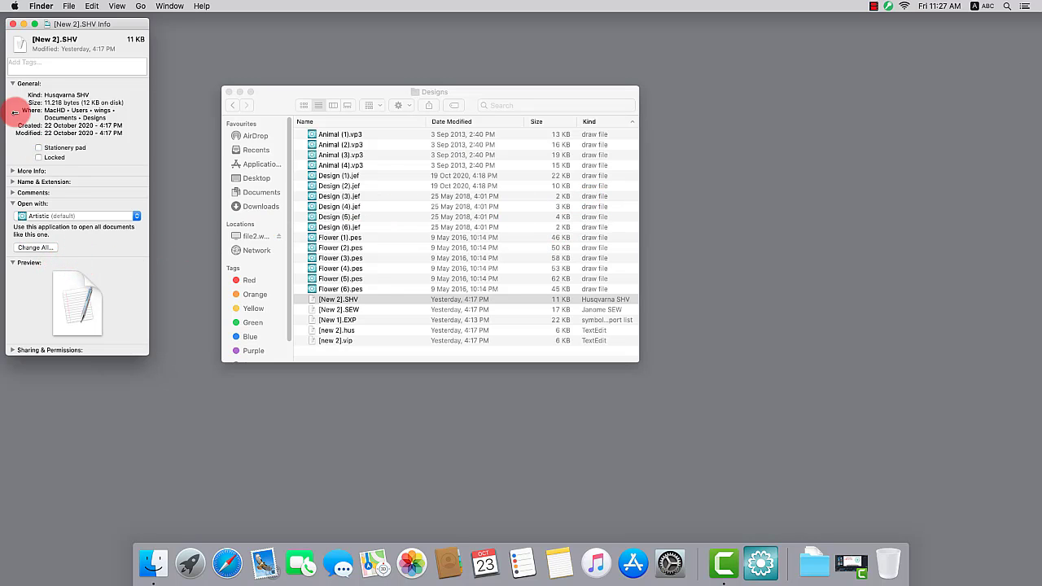
left_click(13, 25)
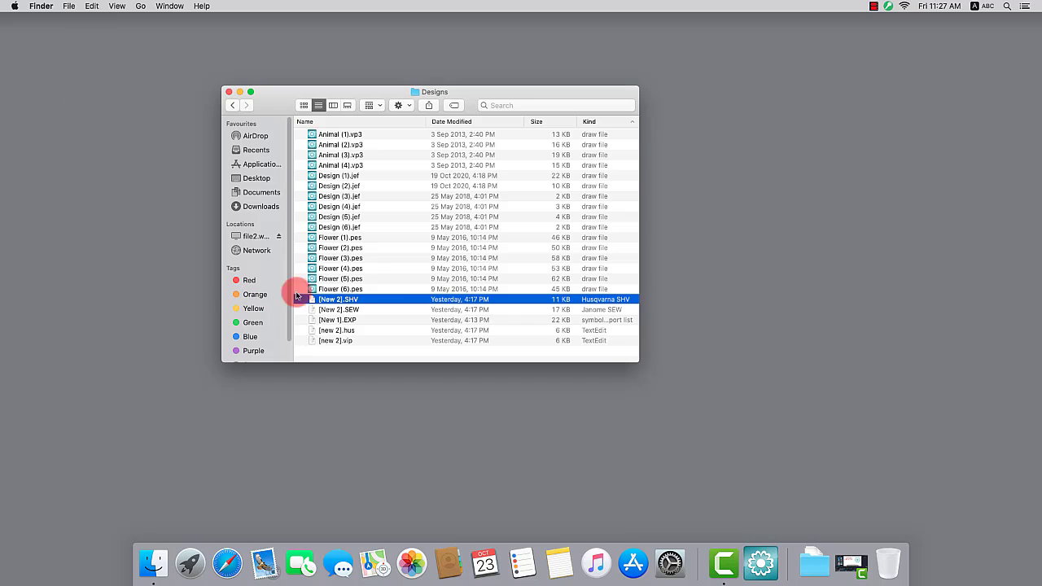
double_click(332, 304)
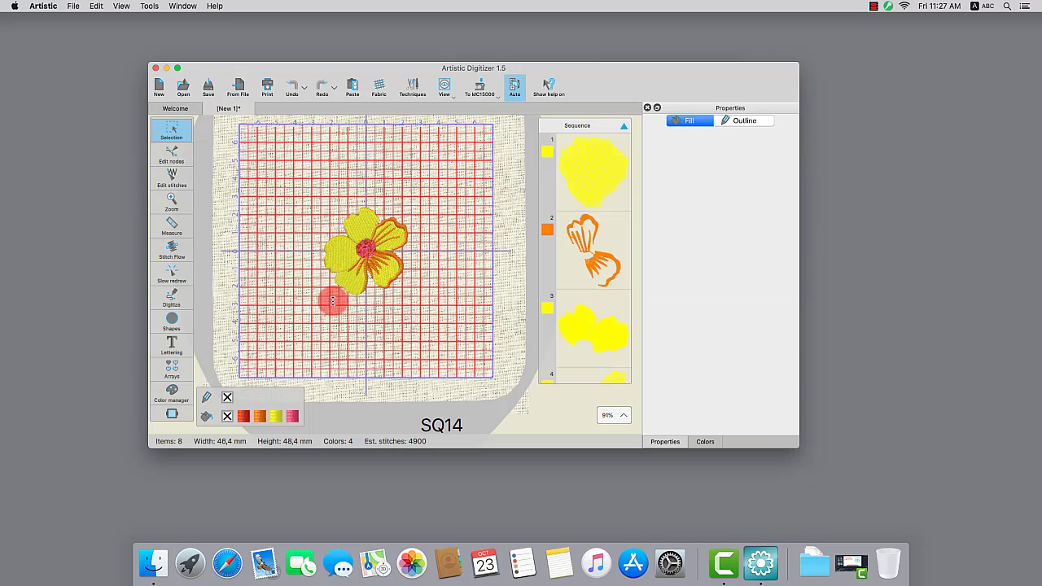
left_click(156, 67)
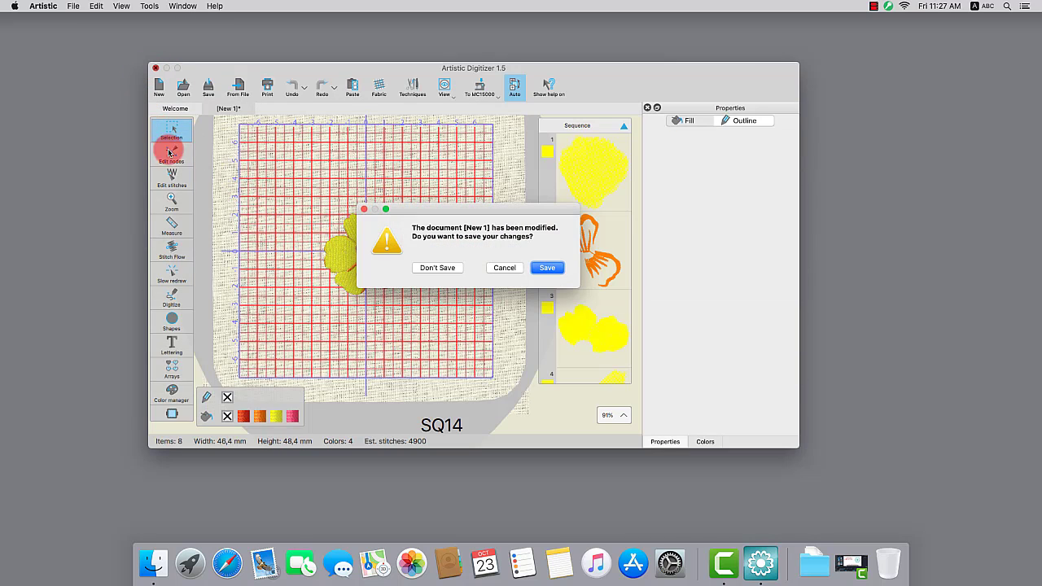
left_click(437, 267)
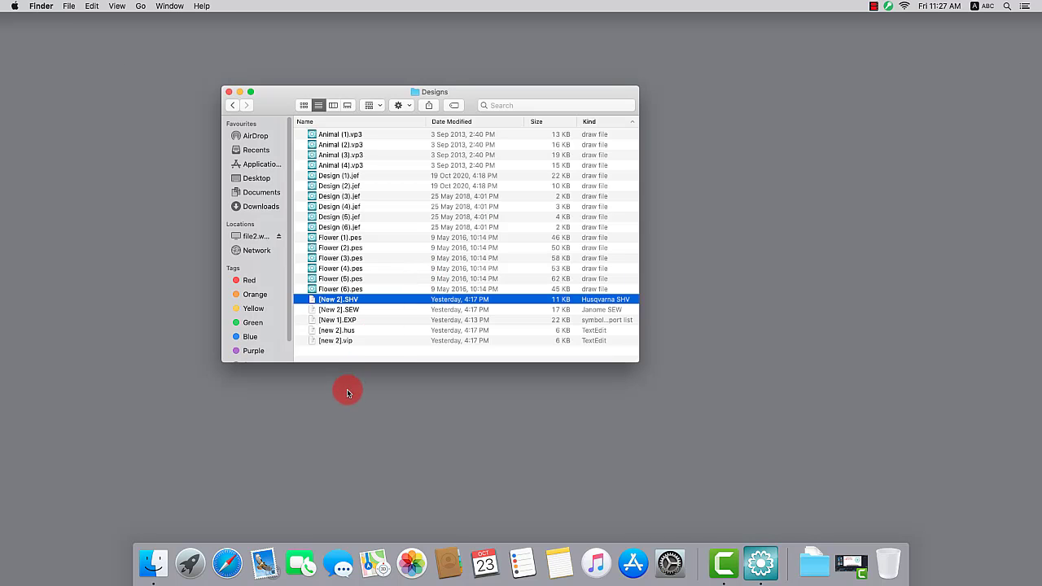
left_click(229, 92)
left_click(153, 562)
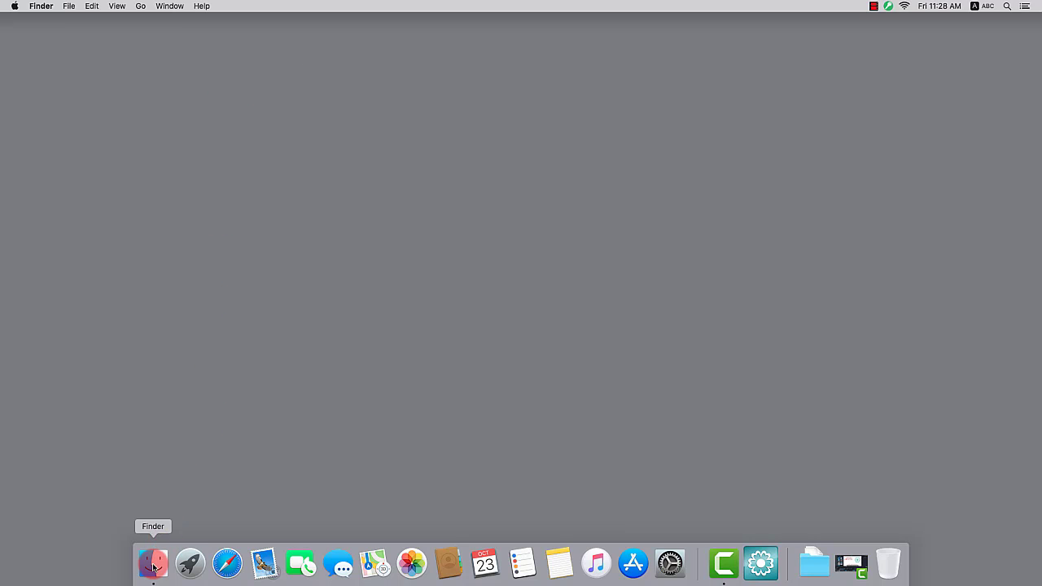
left_click(277, 205)
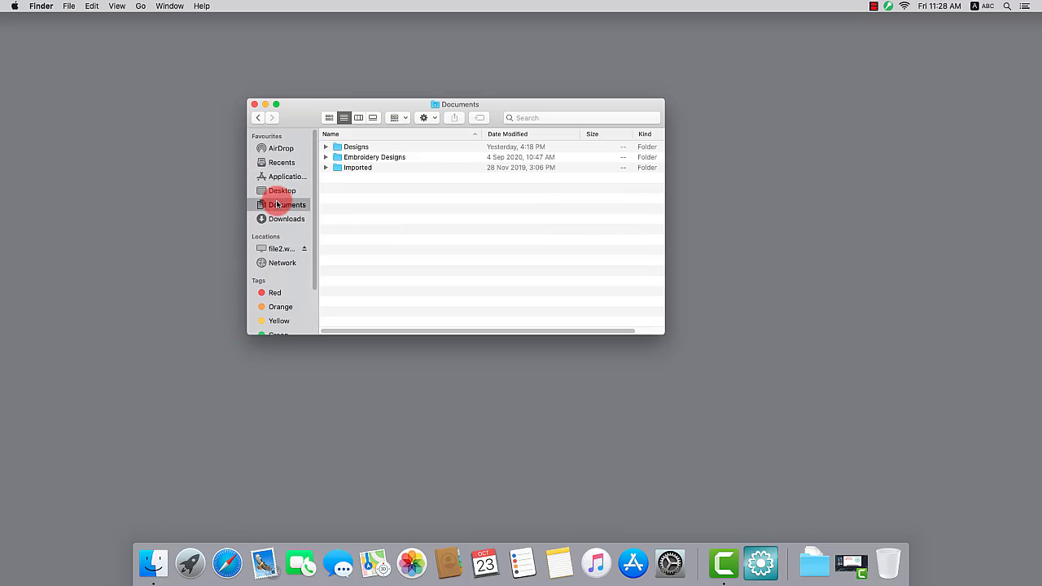
double_click(345, 144)
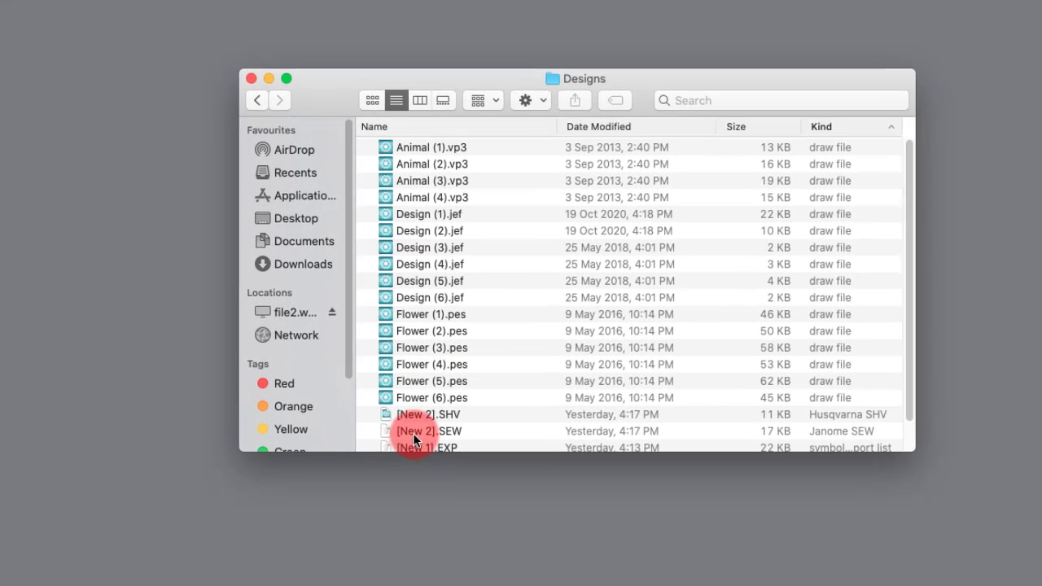
left_click(352, 336)
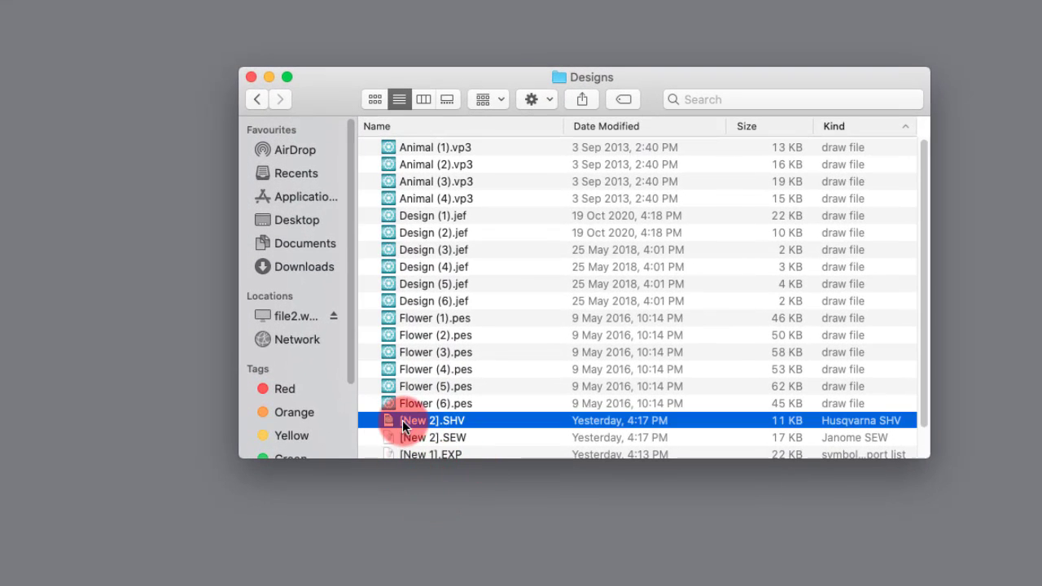